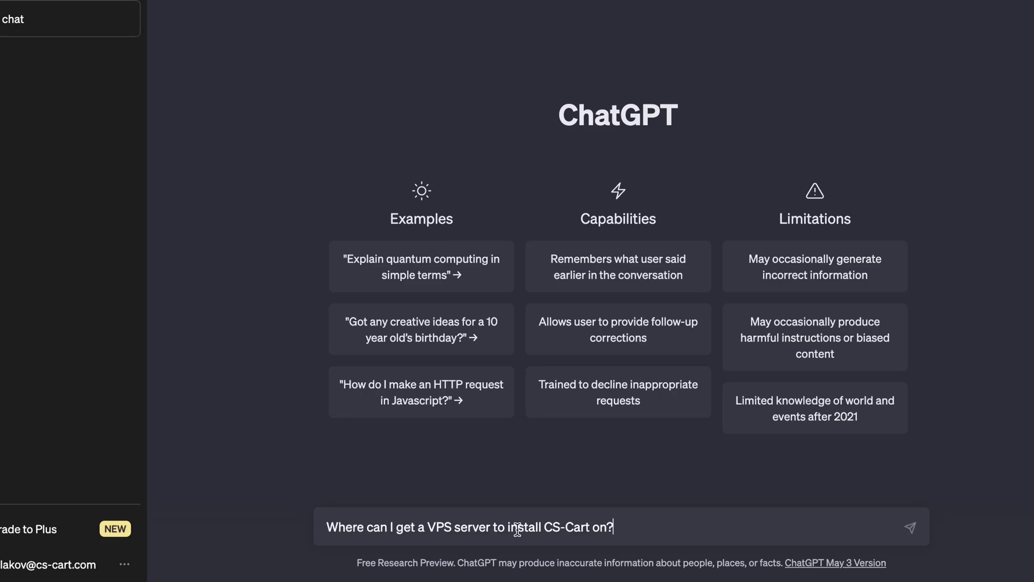
Ask ChatGPT about VPS providers for CS-Cart, VPS configuration, and CS-Cart speed optimization
key("Return")
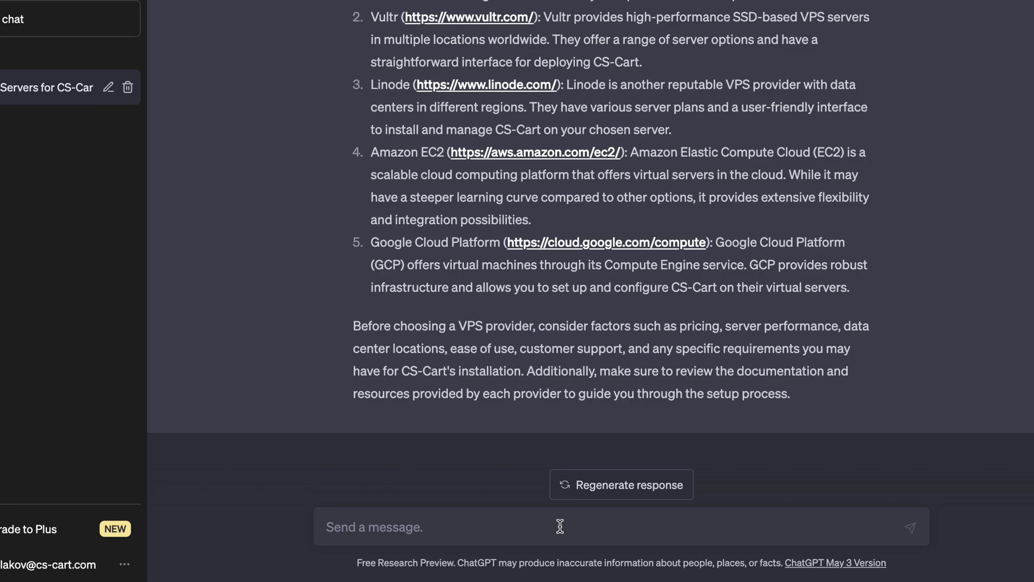
key("Return")
type("What do I need to do to configure a VPS server to install CS-Cart?")
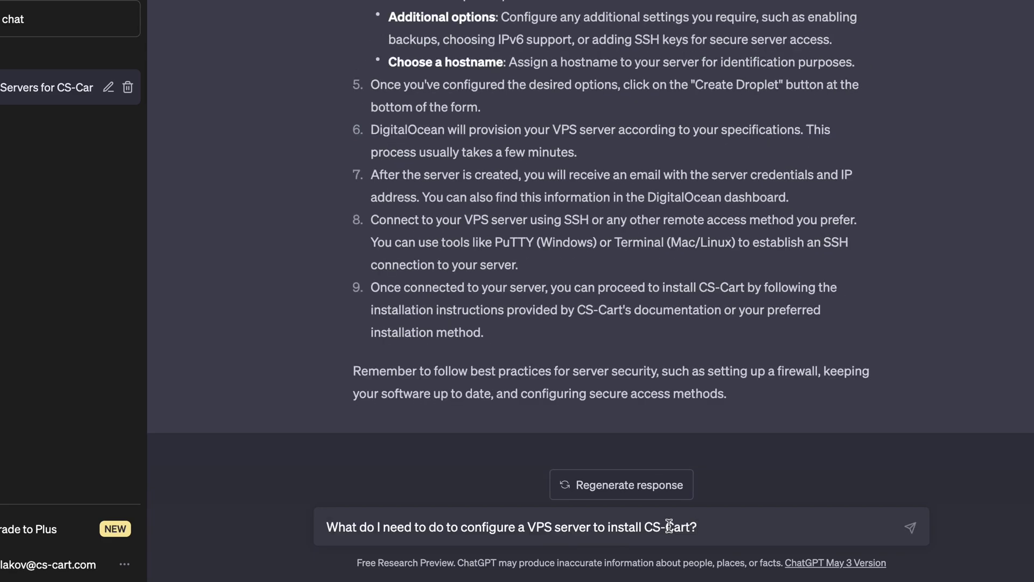
key("Return")
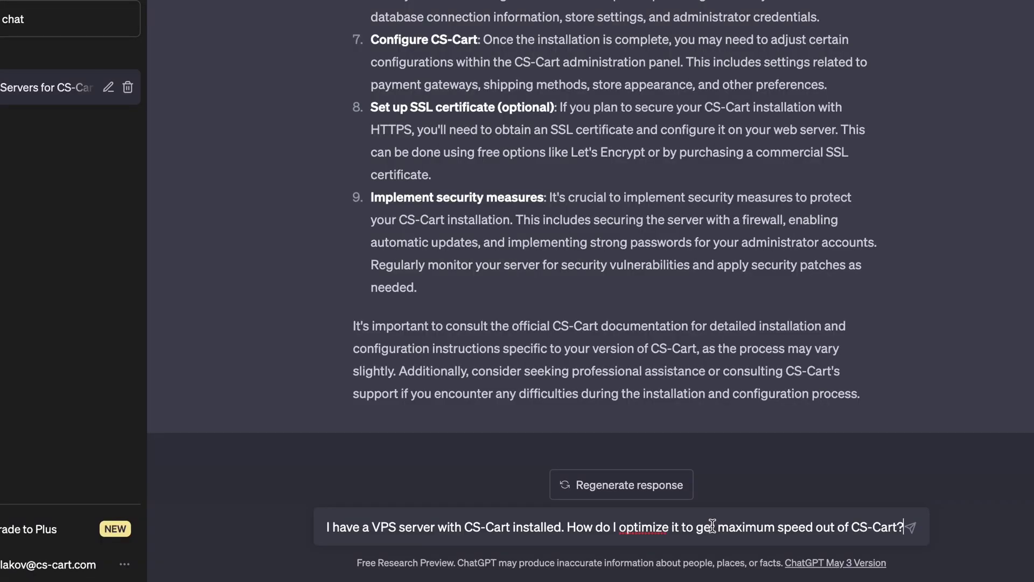
key("Return")
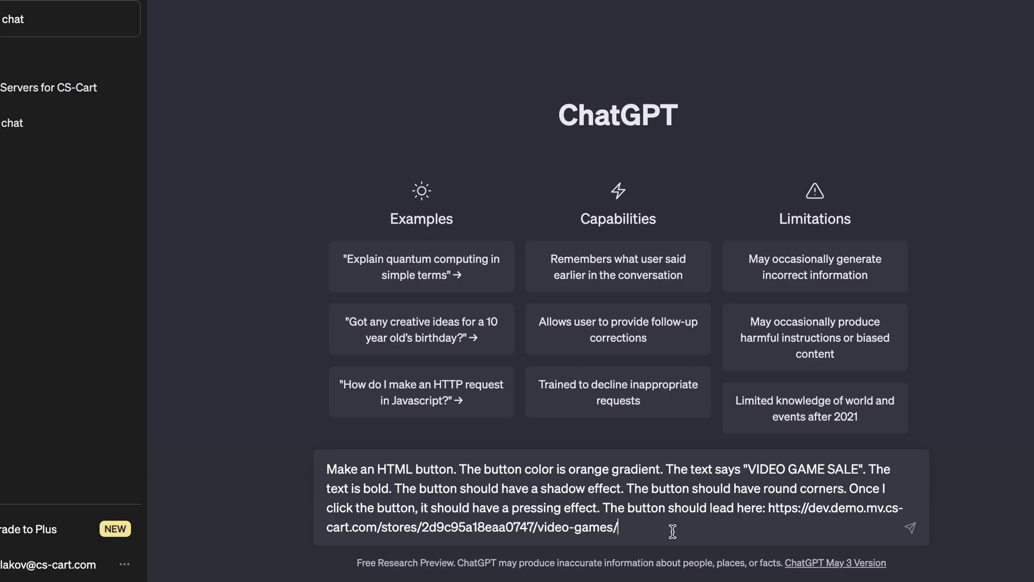
Send the request for a bold orange-gradient VIDEO GAME SALE button linking to video games
key("Return")
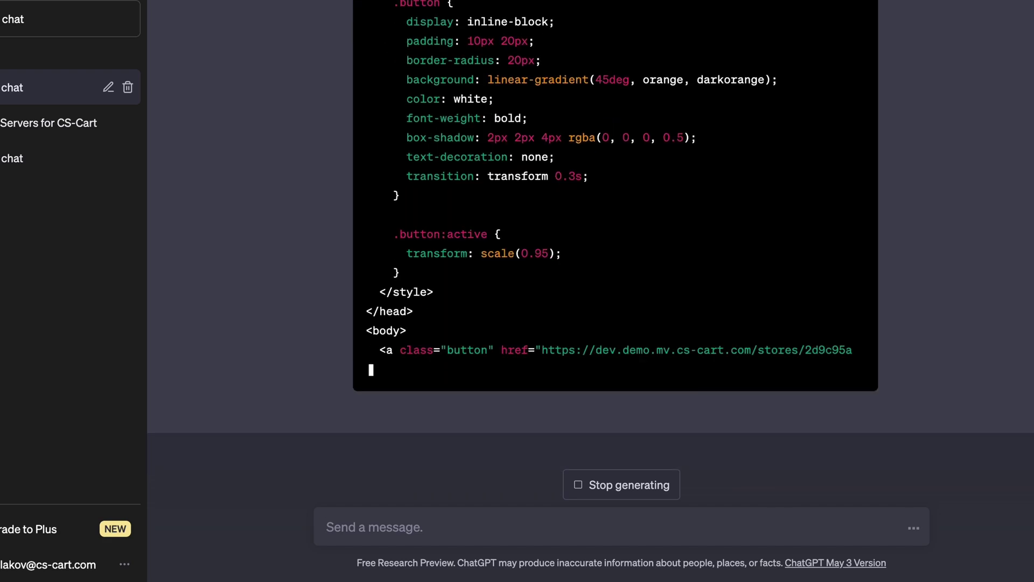
scroll(438, 307, "up", 2)
left_click_drag(413, 443, 384, 121)
scroll(385, 121, "up", 1)
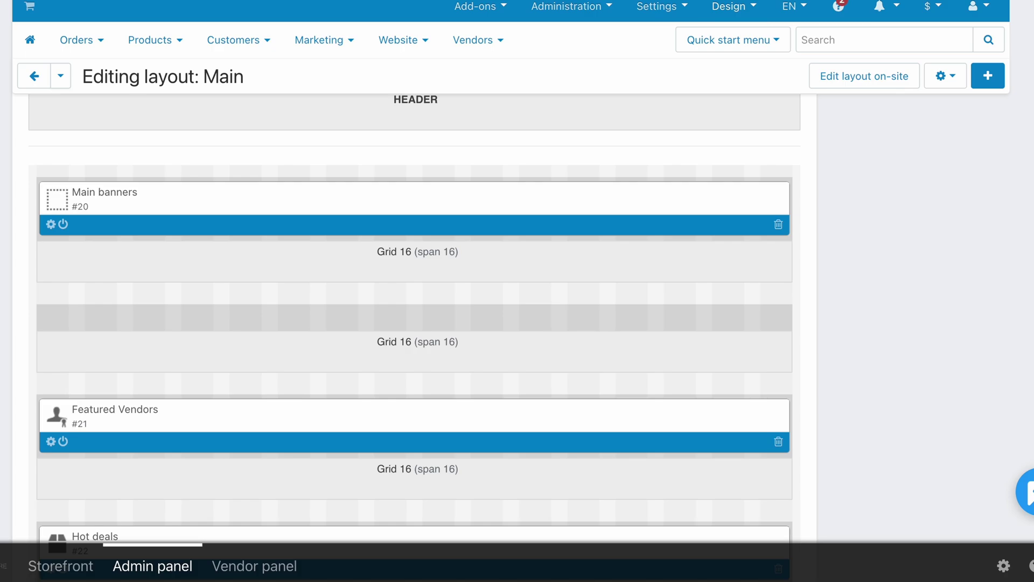
Create an HTML block from the pasted VIDEO GAME SALE button code, then test the button's link
left_click(54, 361)
left_click(93, 415)
left_click(316, 106)
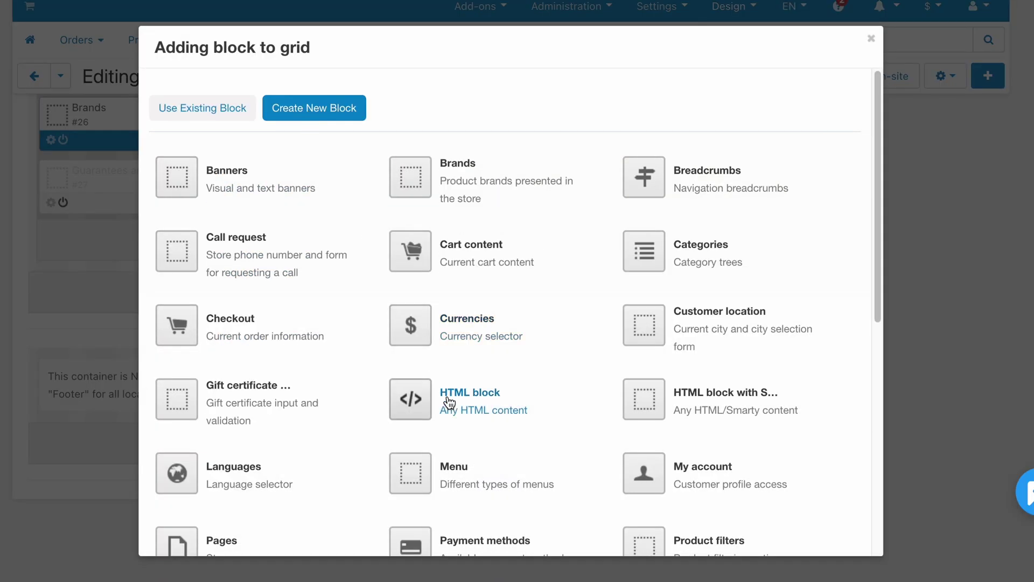
left_click(436, 395)
left_click(239, 107)
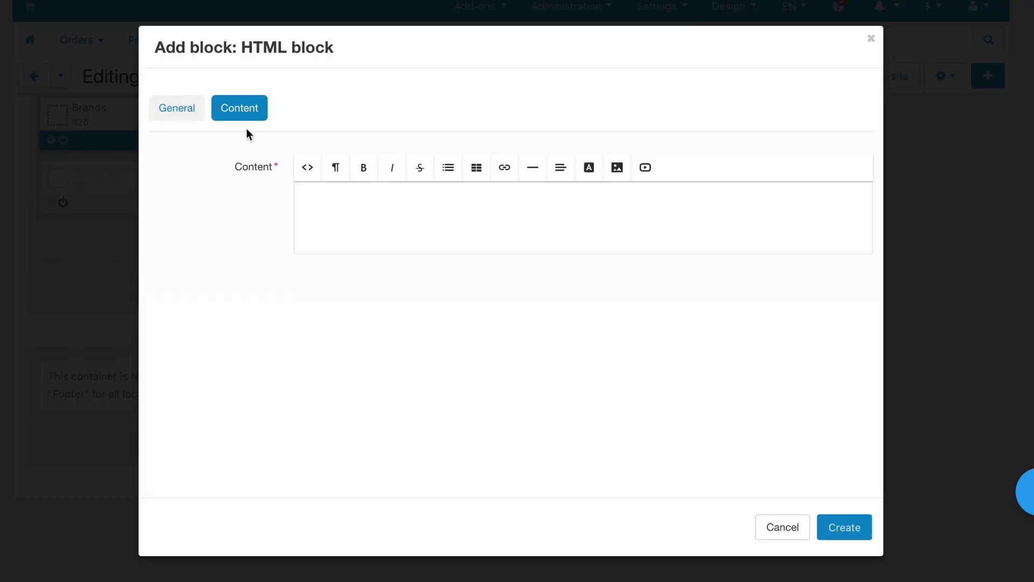
left_click(307, 167)
key("ctrl+v")
left_click(844, 527)
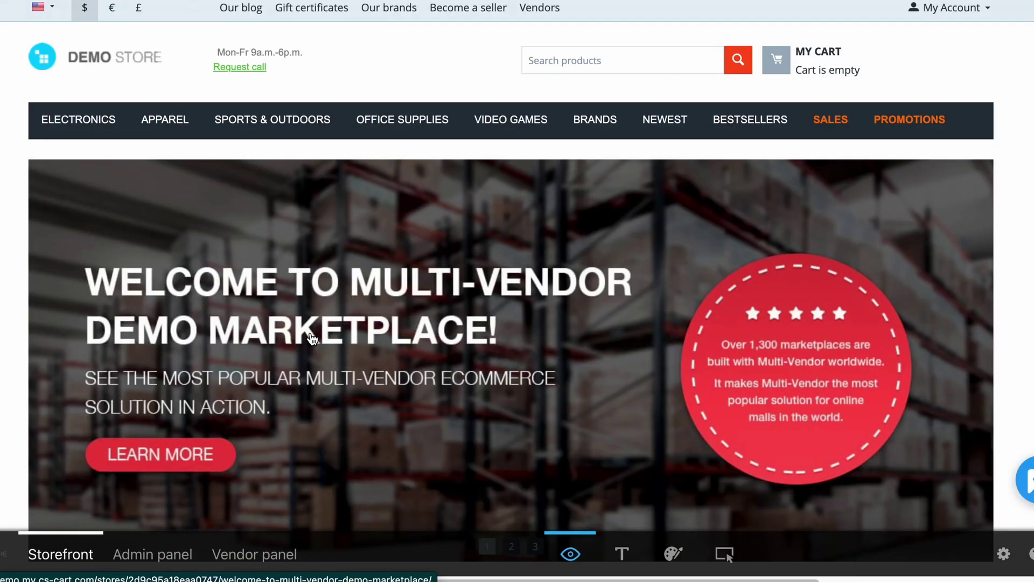
scroll(312, 338, "down", 2)
scroll(312, 337, "down", 3)
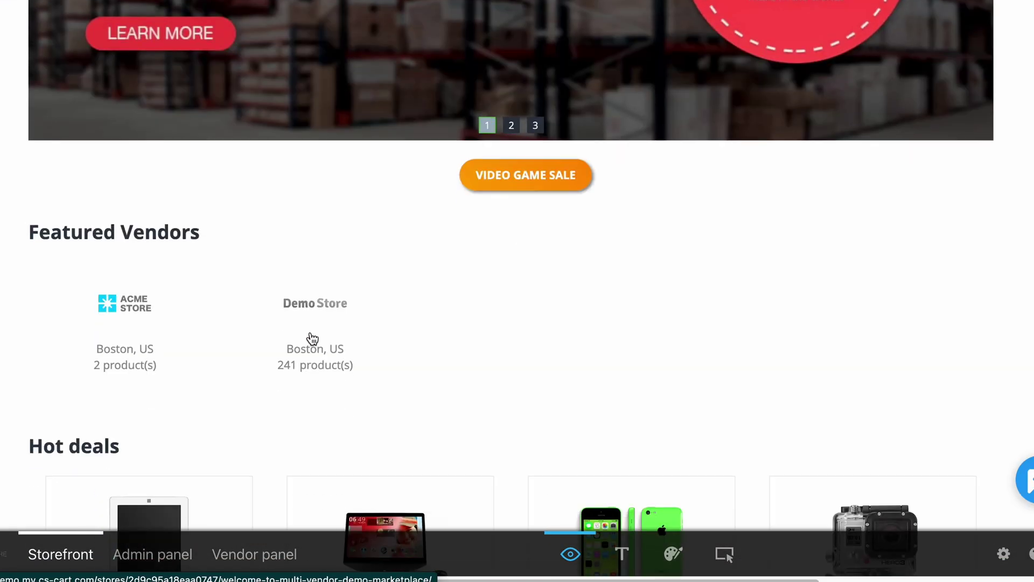
left_click(525, 183)
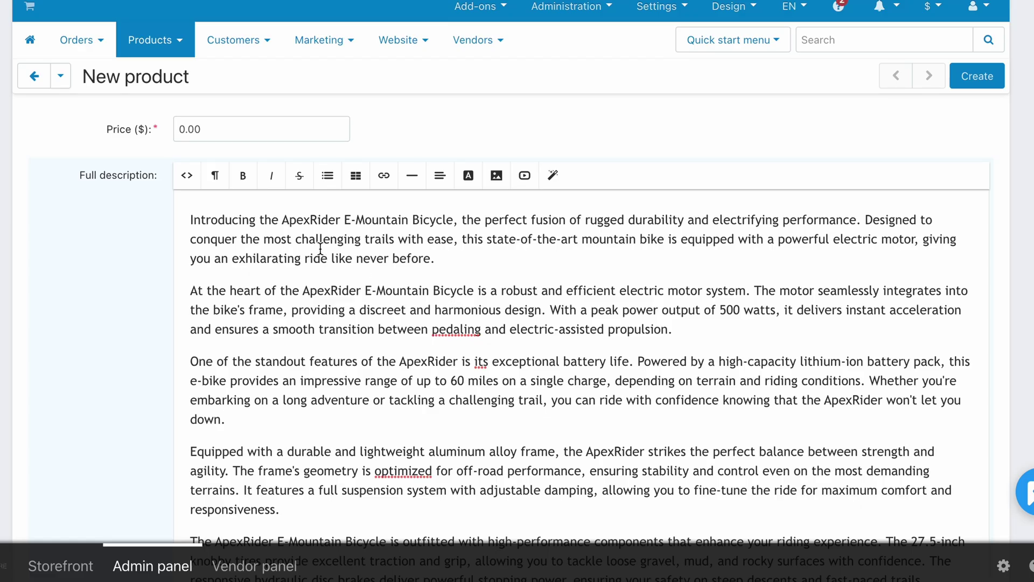
scroll(321, 249, "down", 5)
Select the entire ApexRider E-Mountain Bicycle full description for copying
key("ctrl+a")
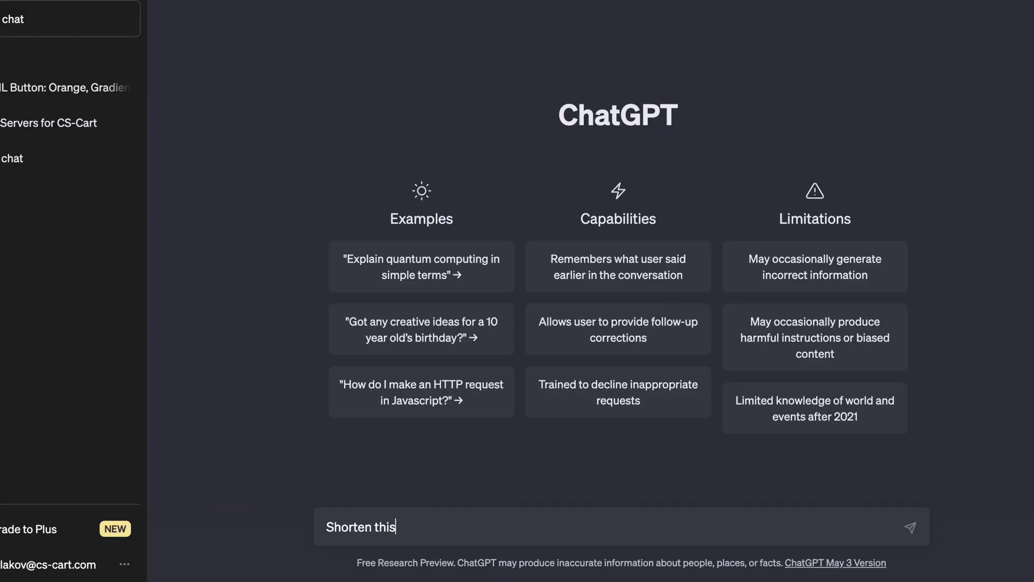
Submit 'Shorten this' with the pasted ApexRider description and select the shortened reply
key("ctrl+v")
key("Return")
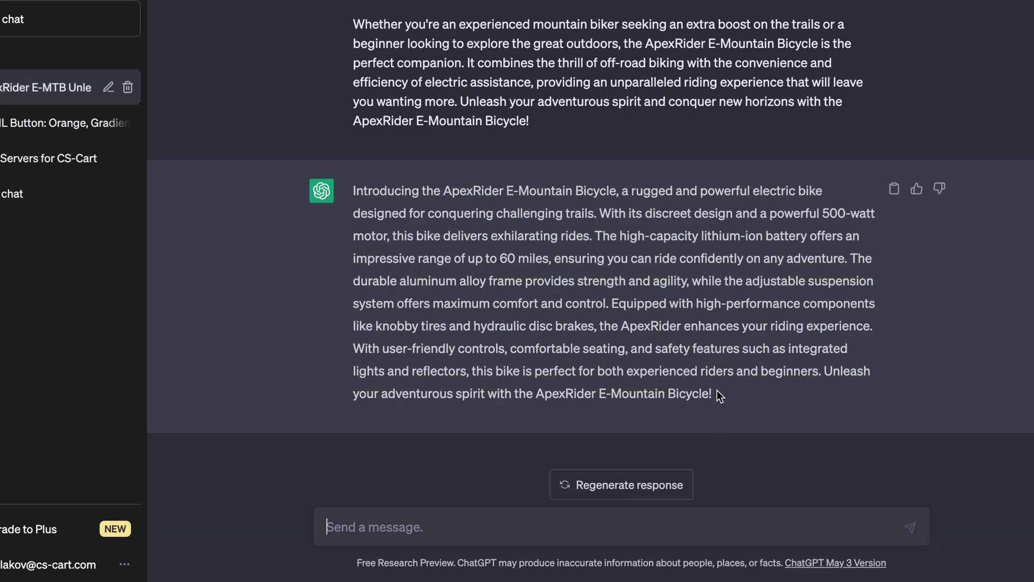
left_click_drag(718, 396, 359, 202)
key("ctrl+c")
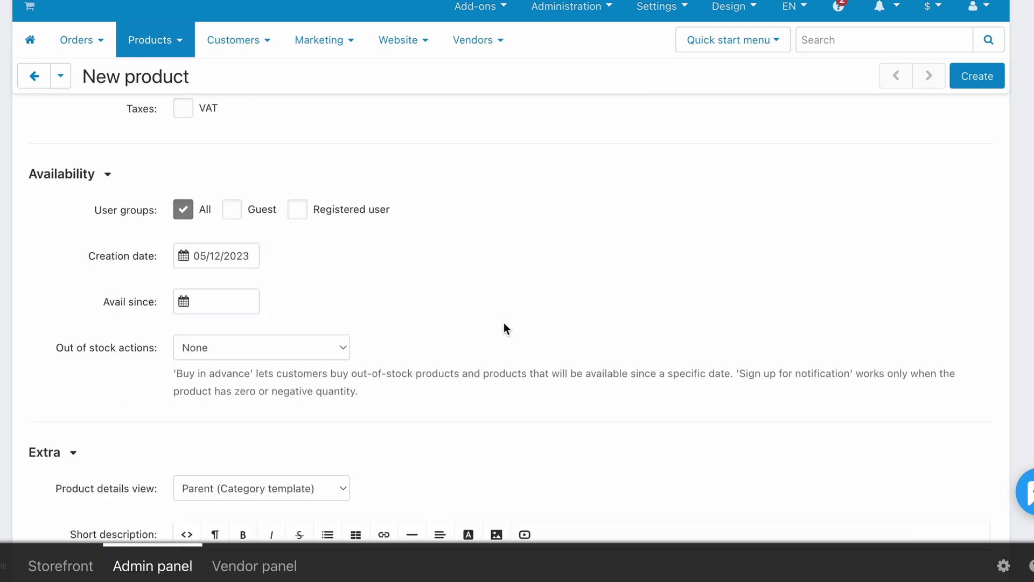
scroll(504, 329, "down", 4)
Paste the shortened ApexRider paragraph into the product's Short description field
left_click(345, 291)
key("ctrl+v")
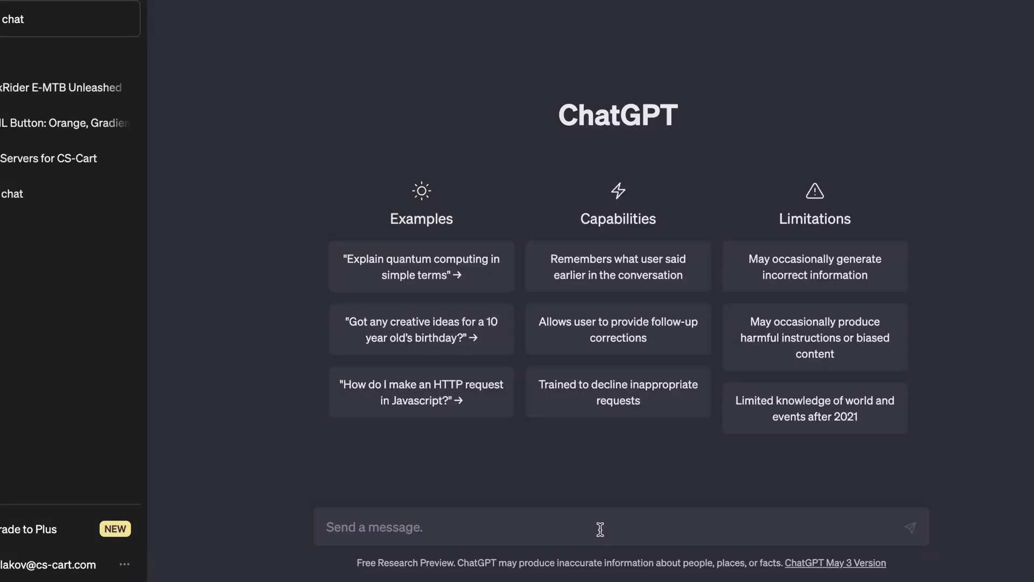
Send the sustainable eCommerce article prompt, then the damaged-product angry customer reply prompt
type("Write an article on the following topic: \"How to make my marketplace sustainable.\"  Use all of these phrases in the article: - sustainable marketplace - sustainability in eCommerce - how to be sustainable - reduce carbon emissions")
key("Return")
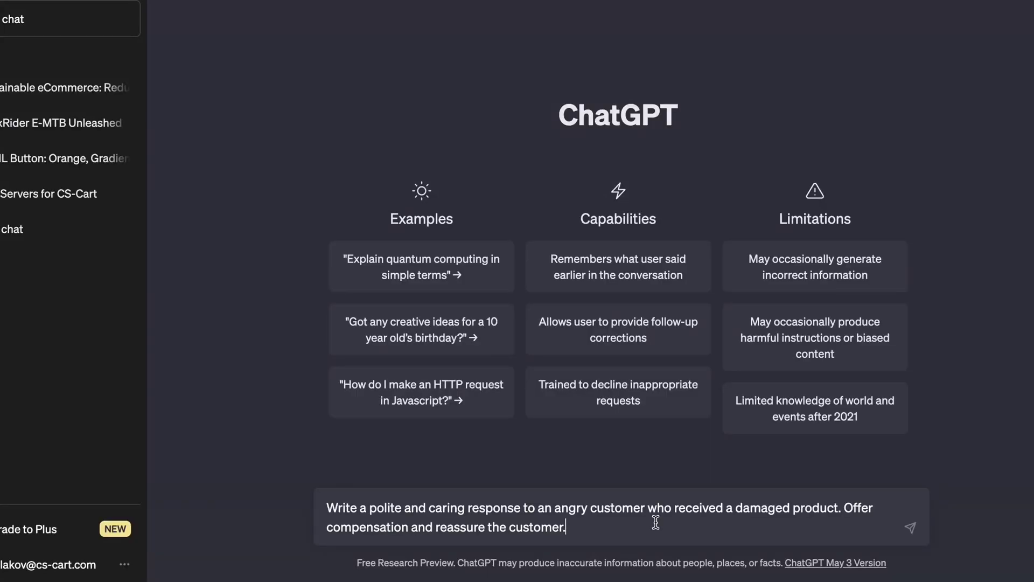
key("Return")
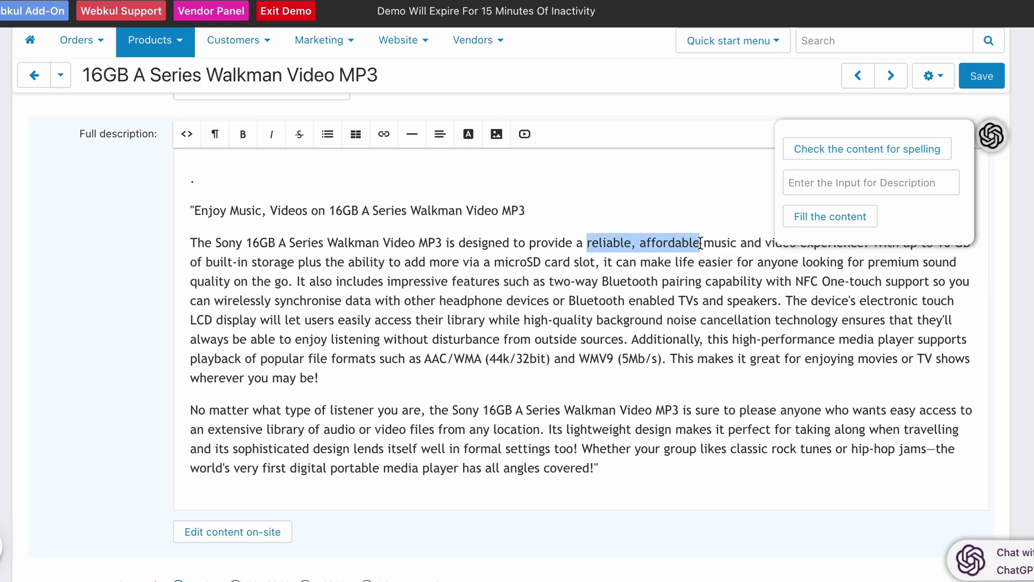
Open CS-Cart's built-in 'Chat with ChatGPT' panel from the Walkman product page
left_click(1014, 570)
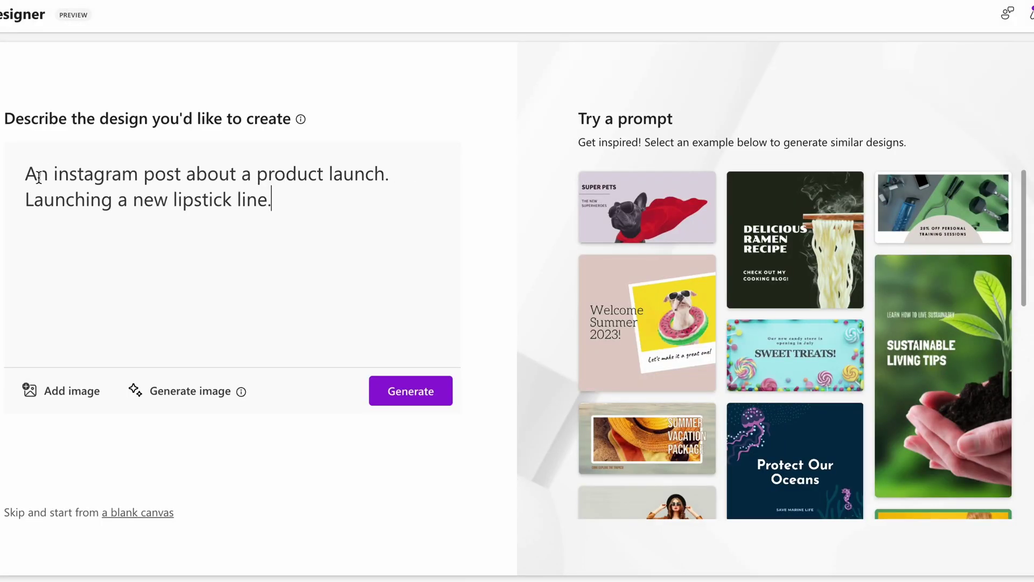
Generate Instagram post designs from the typed lipstick line launch prompt
key("Return")
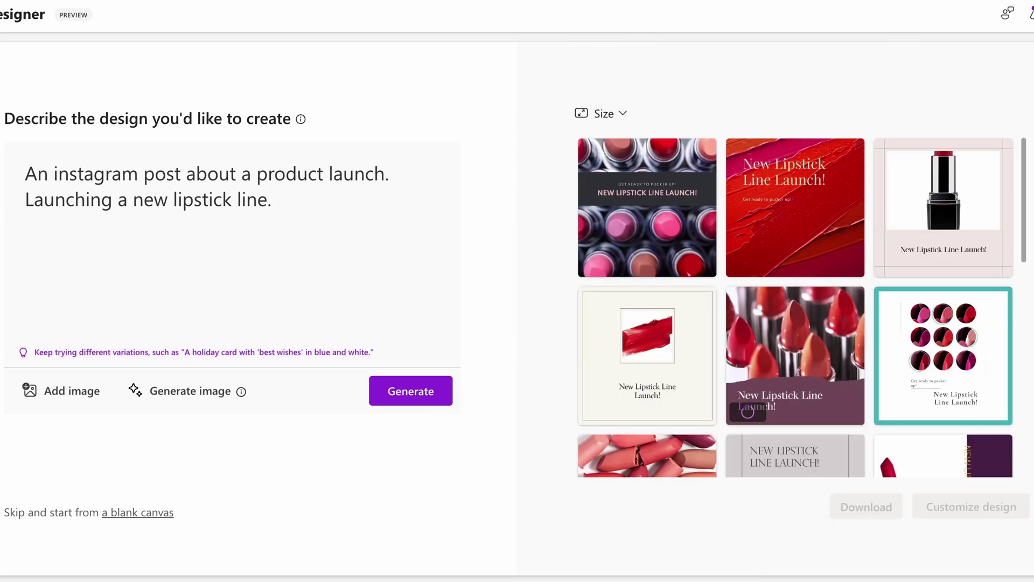
scroll(879, 231, "down", 1)
scroll(881, 231, "down", 3)
scroll(881, 230, "down", 1)
scroll(882, 233, "down", 3)
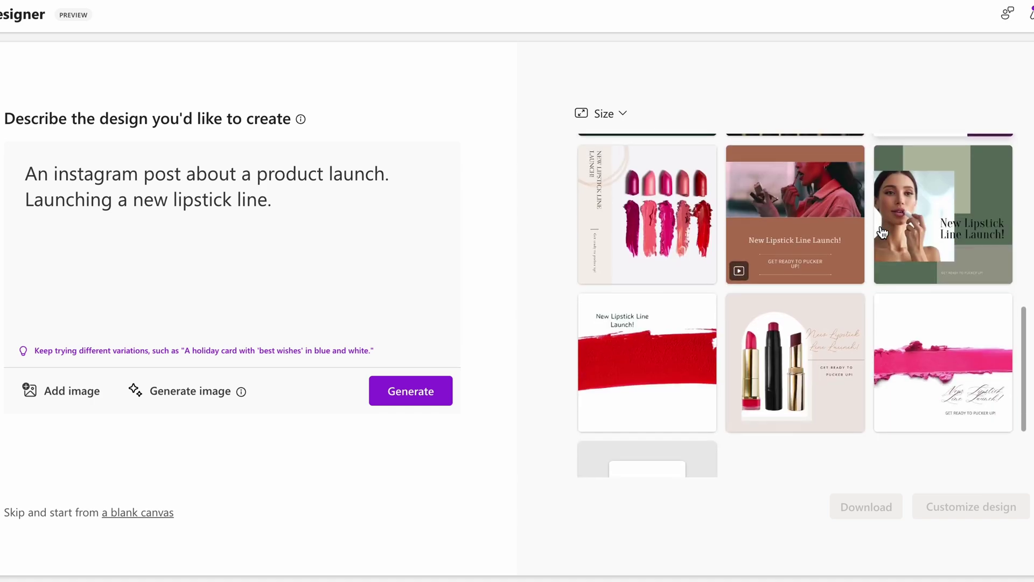